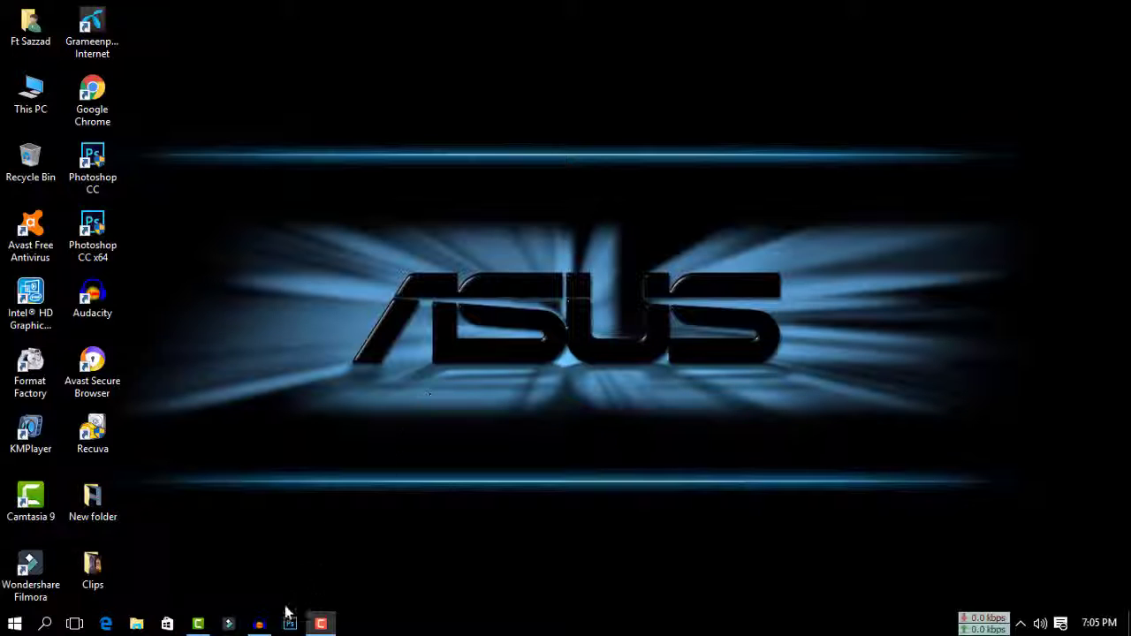
Switch to Audacity, maximise its window and listen to the first seconds of the recorded audio track.
click(265, 627)
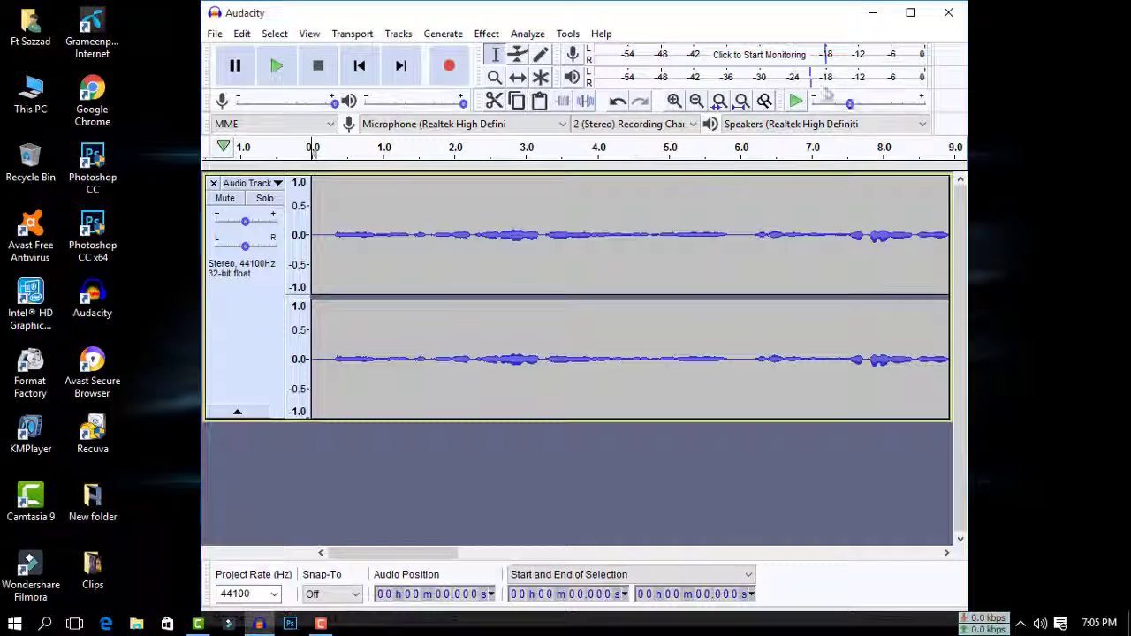
click(909, 12)
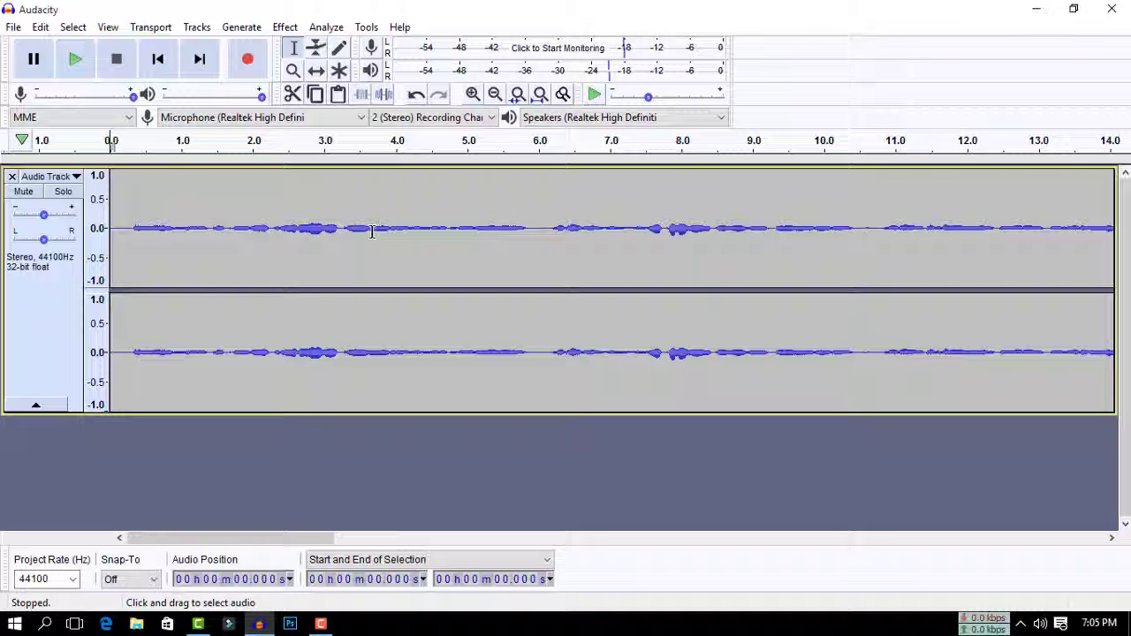
click(77, 62)
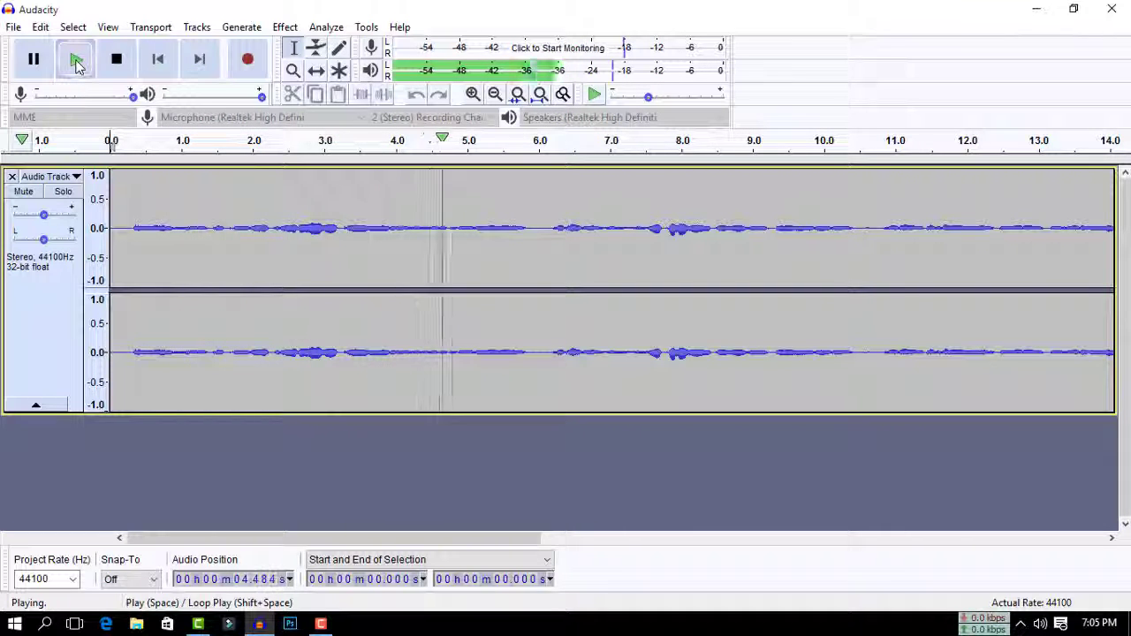
click(123, 67)
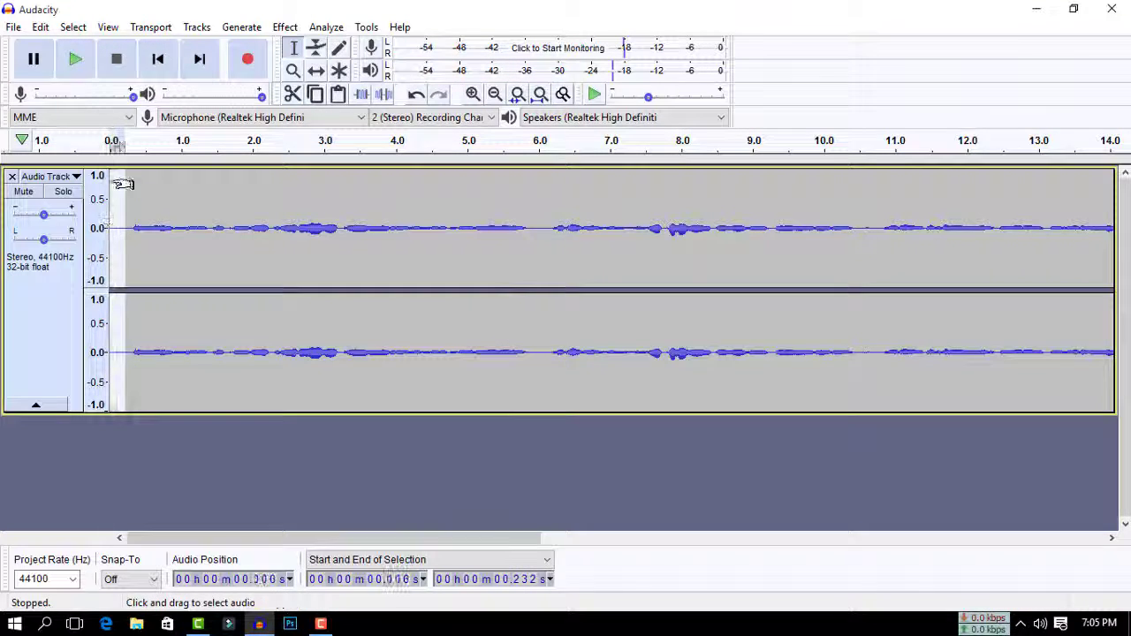
Capture a Noise Reduction profile from about the first 0.2 seconds of silence at the start of the track.
click(76, 61)
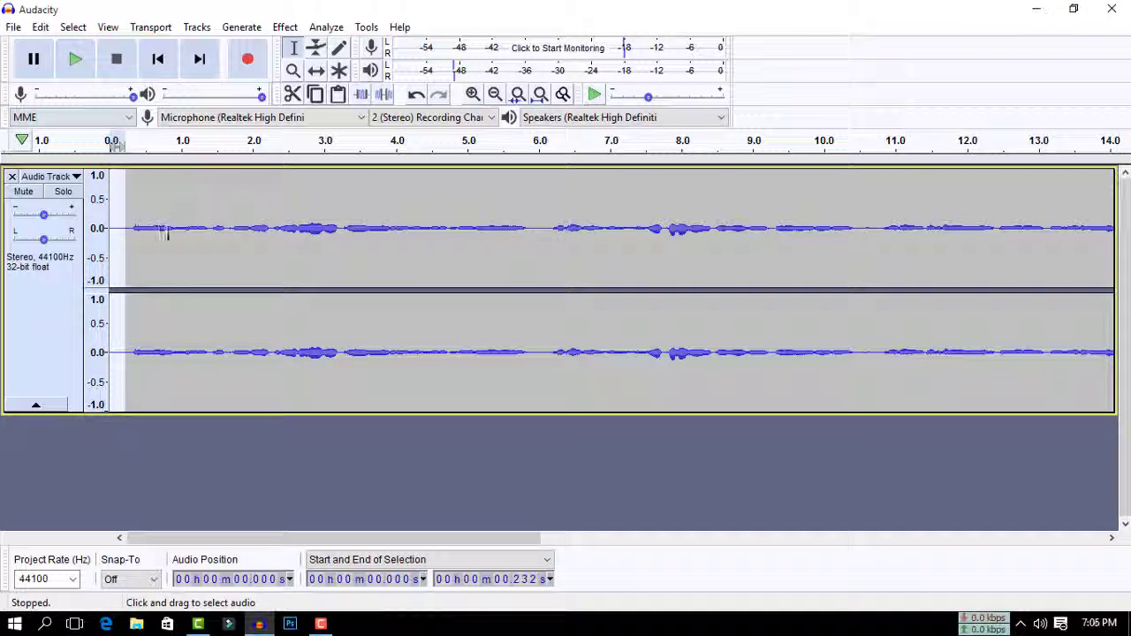
mouse_move(124, 243)
mouse_down()
mouse_move(133, 230)
mouse_move(114, 228)
mouse_up()
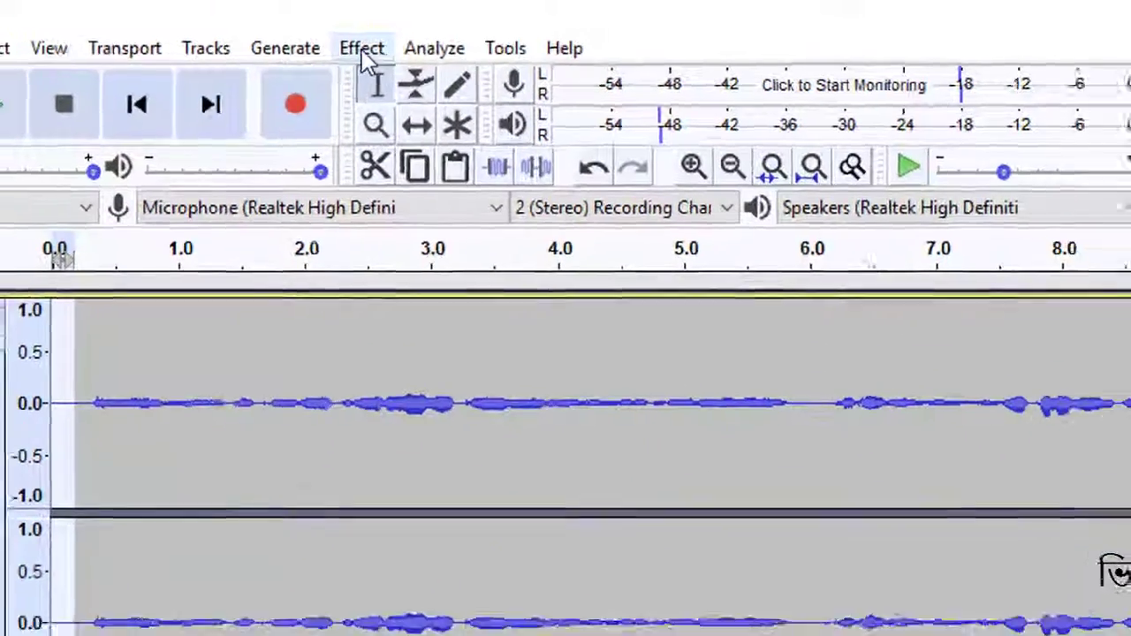
click(382, 55)
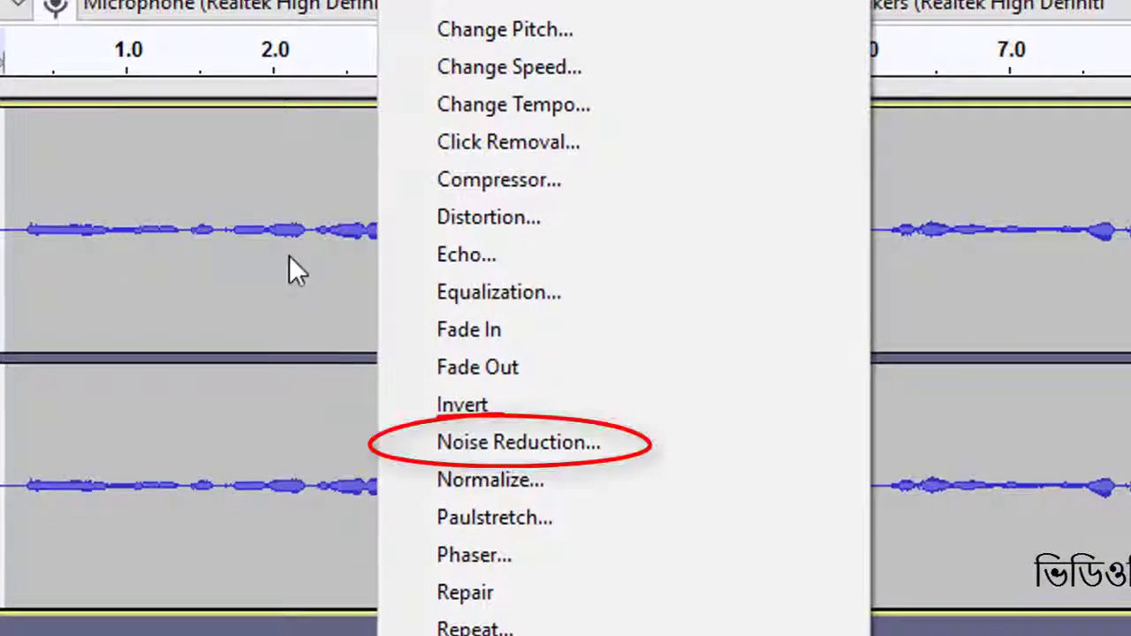
click(470, 400)
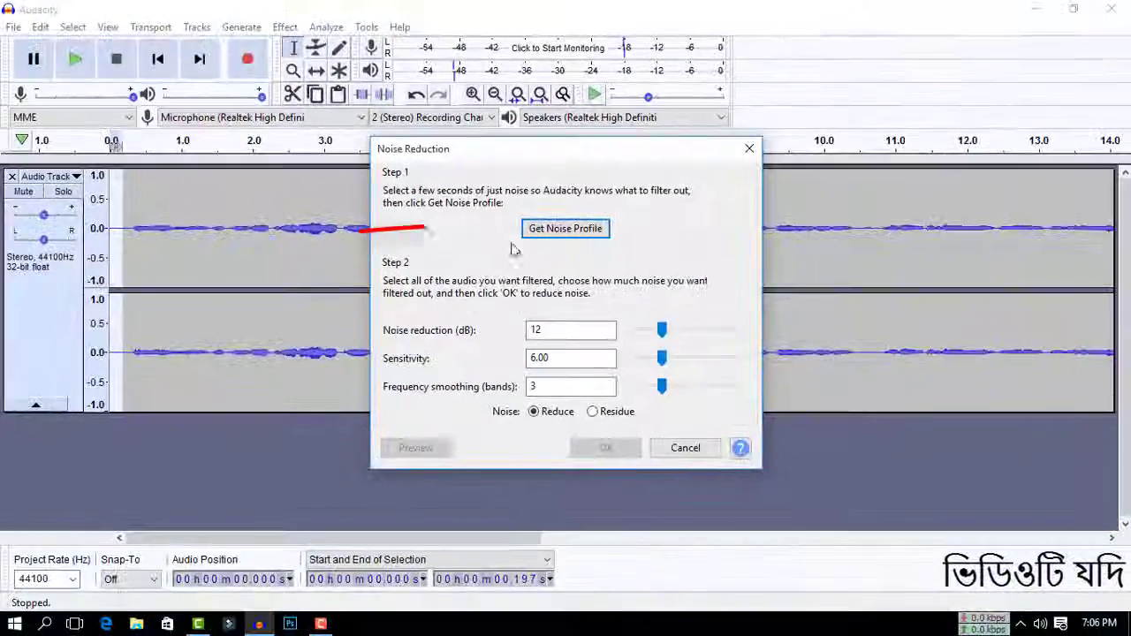
click(697, 229)
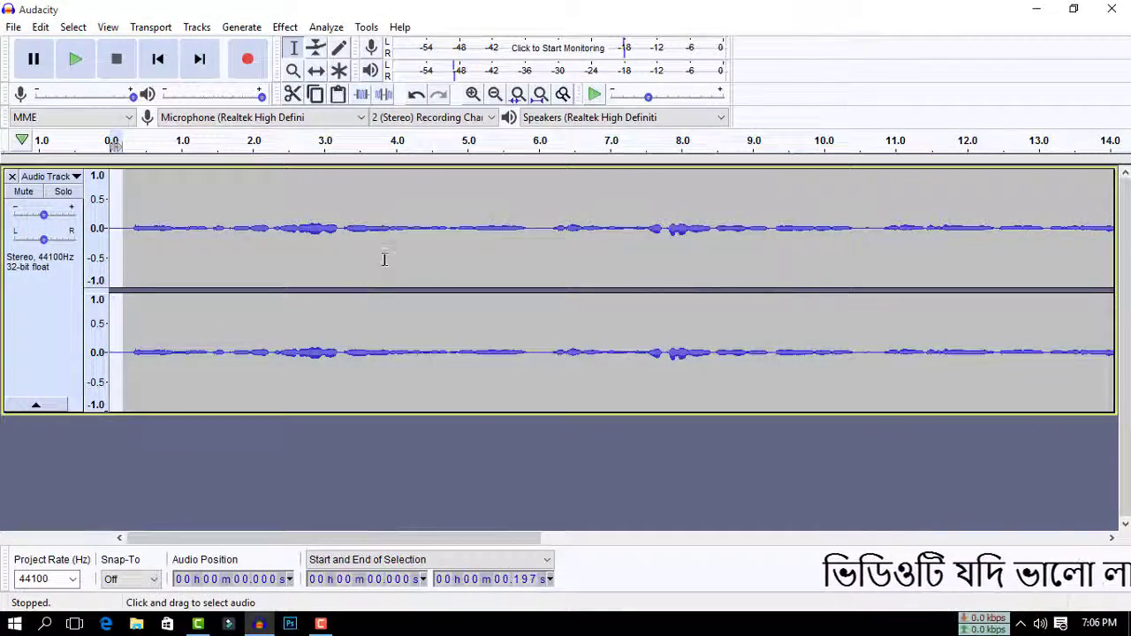
Apply Noise Reduction to the whole track with 12 dB reduction, sensitivity 6.00 and 3 frequency smoothing bands.
key(ctrl+a)
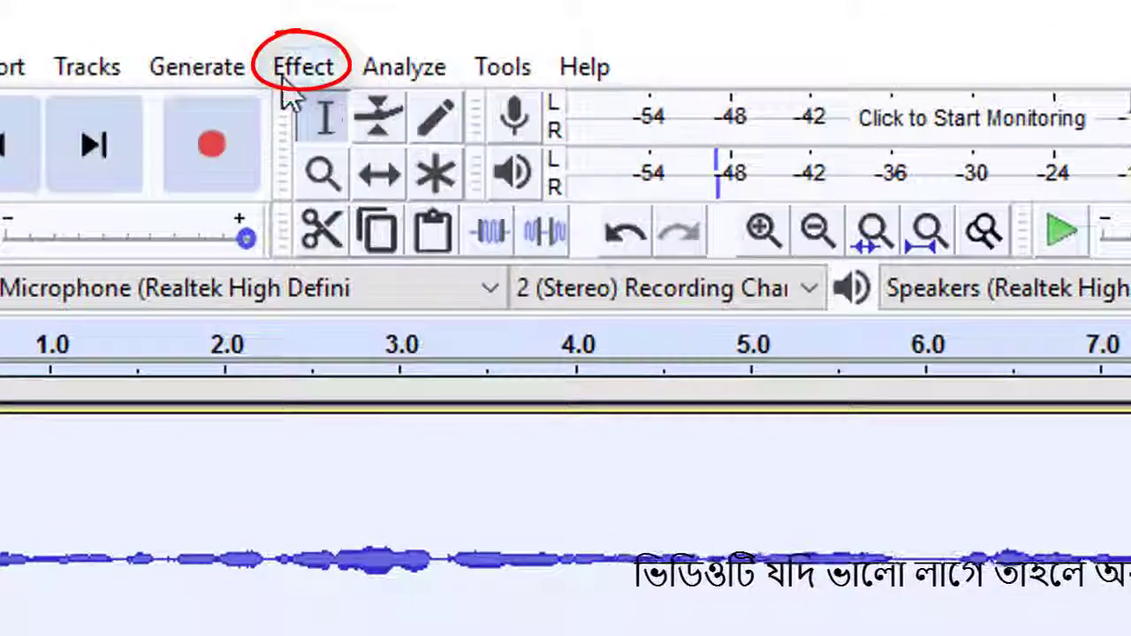
click(285, 27)
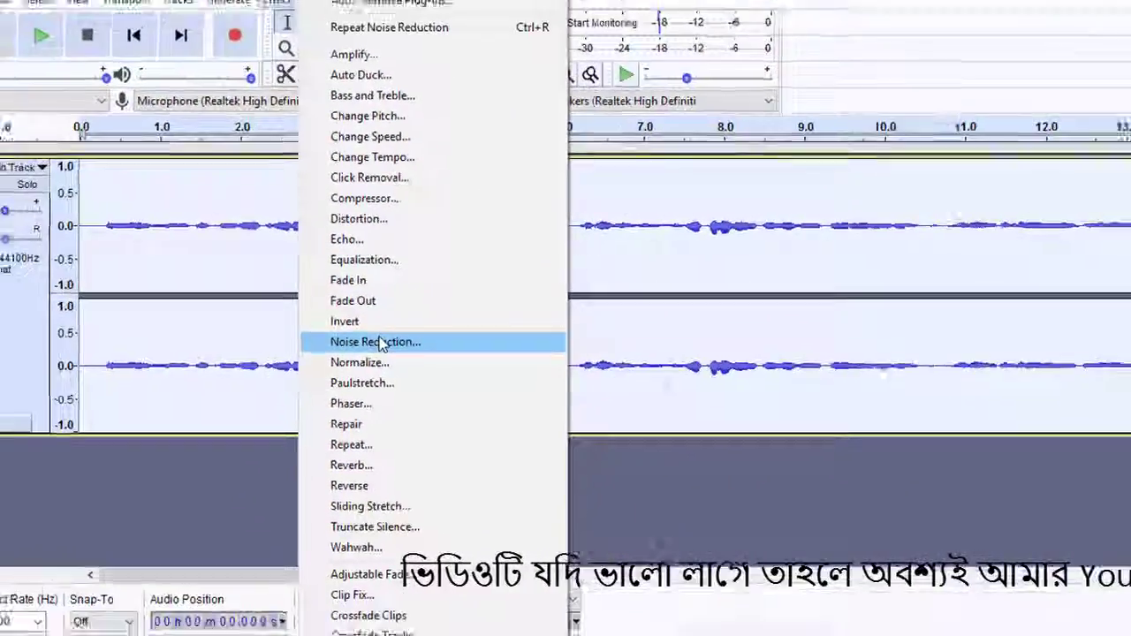
click(380, 343)
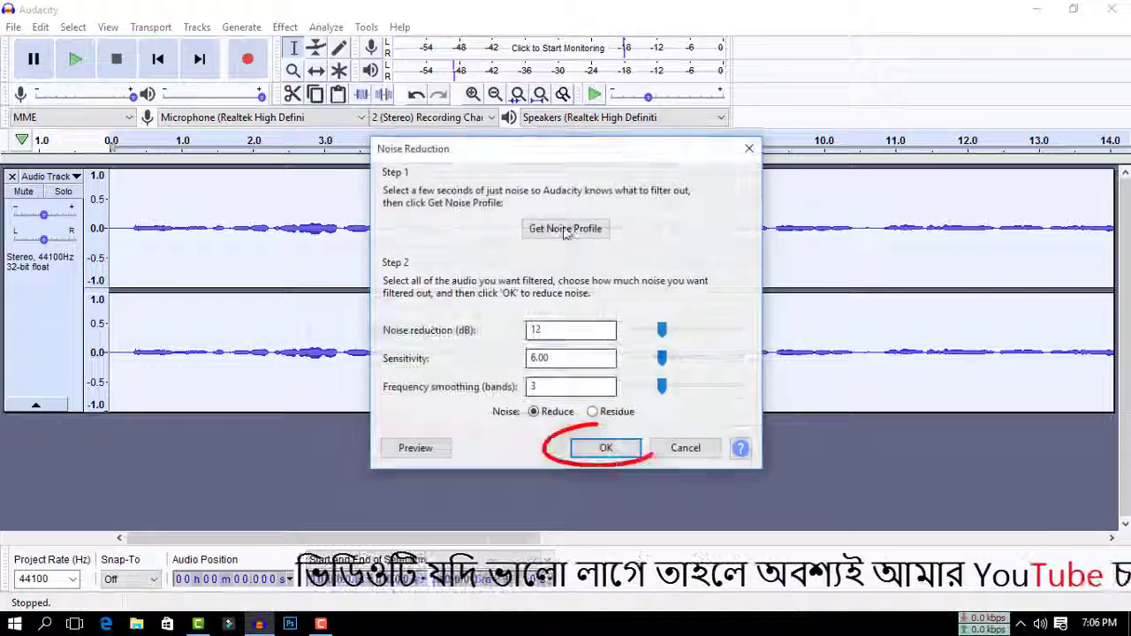
click(606, 448)
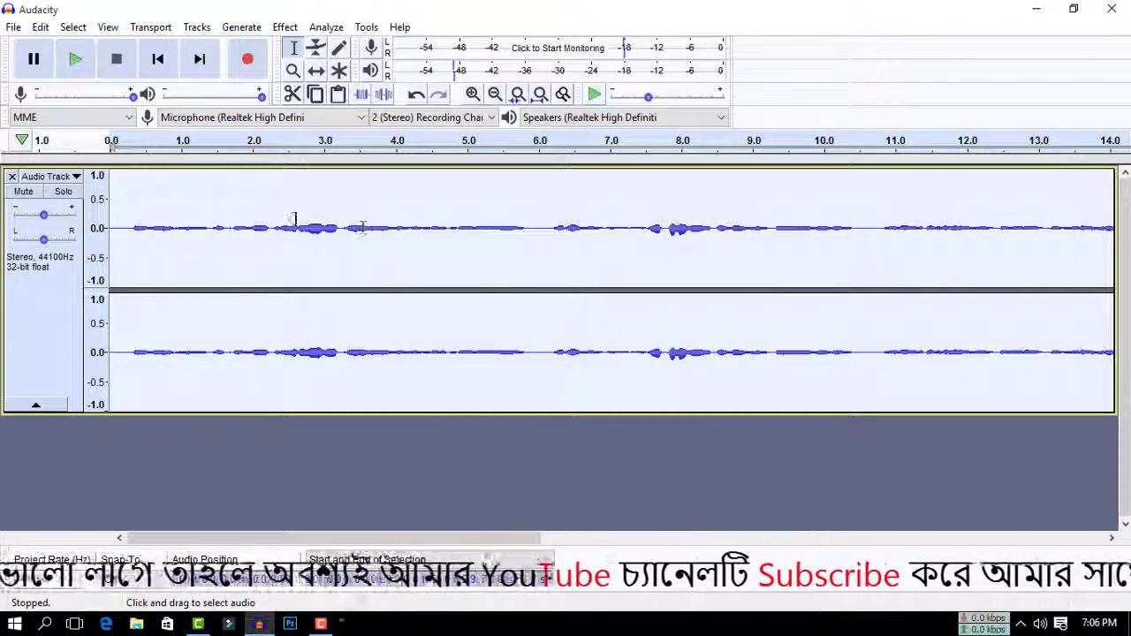
Listen to the noise-reduced track, stop playback and return to the start of the timeline.
click(75, 60)
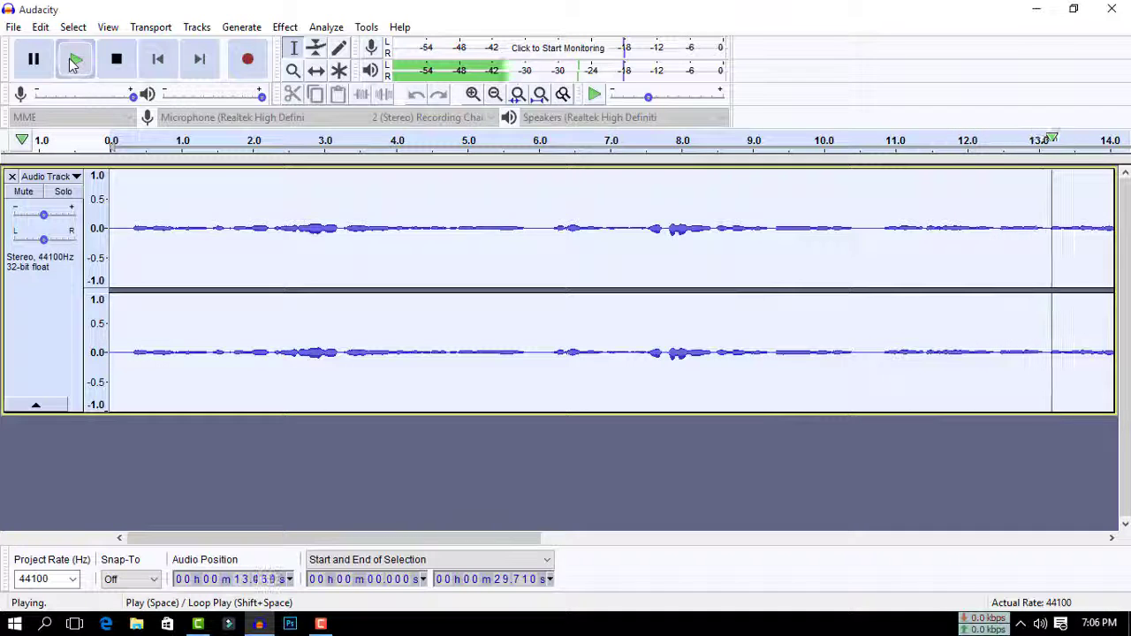
click(116, 59)
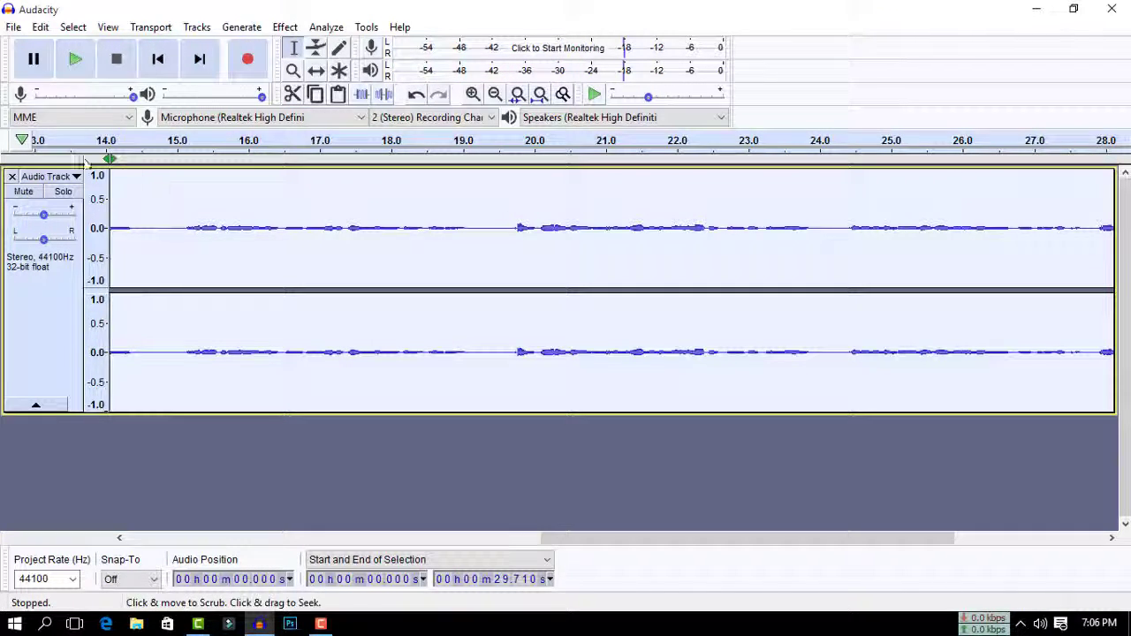
click(156, 59)
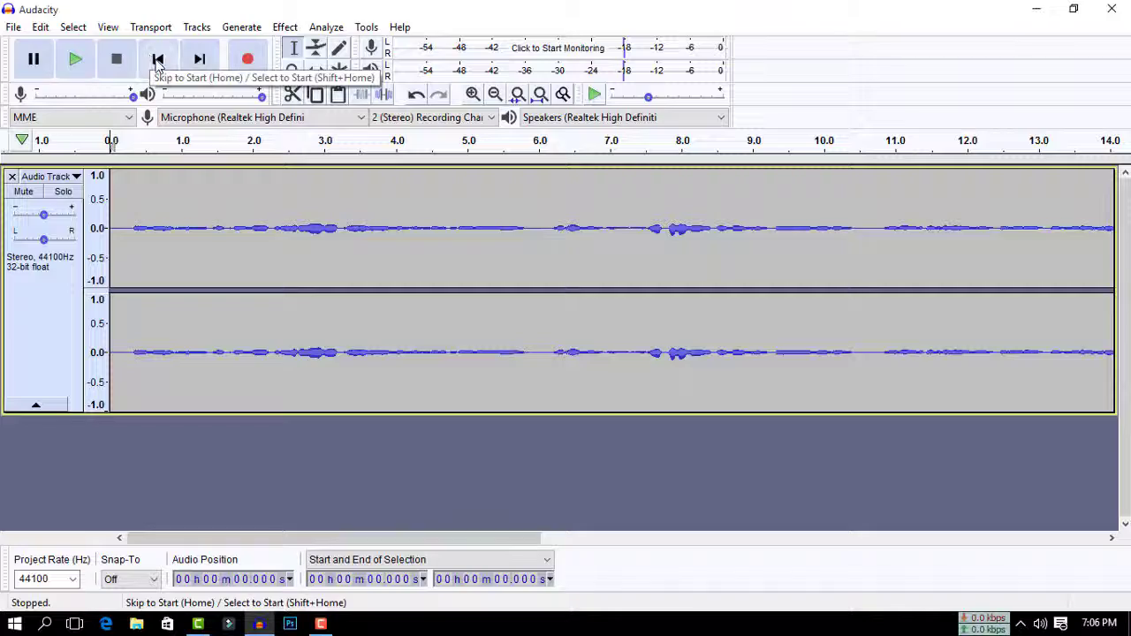
Try an Echo effect on the whole track with a delay time of 2 seconds and a decay factor of 0.2.
double_click(244, 268)
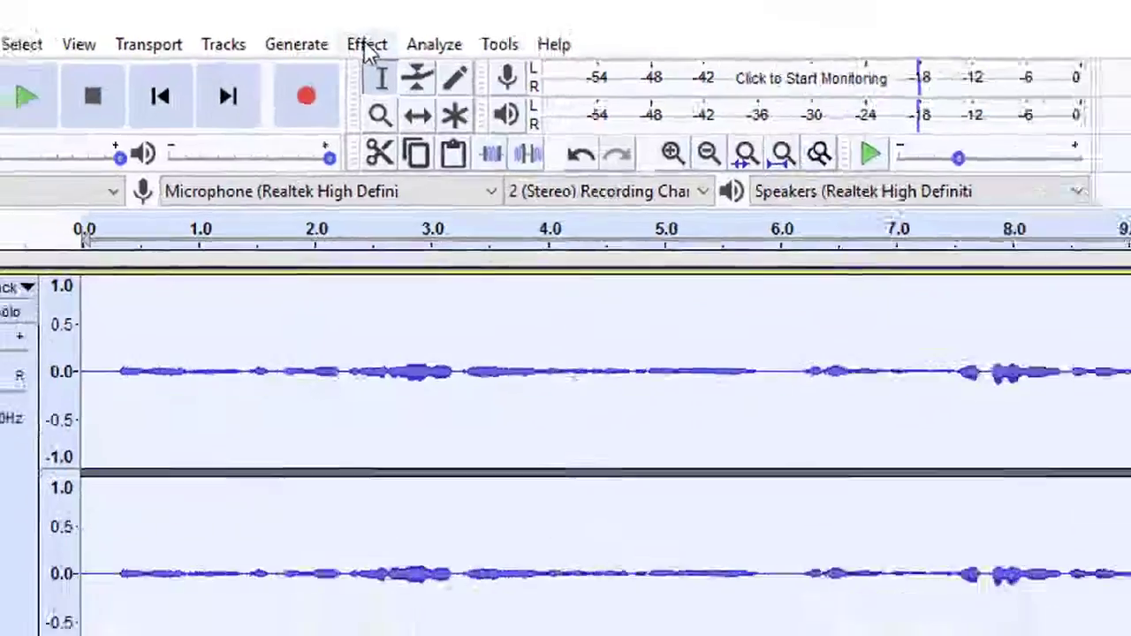
click(449, 61)
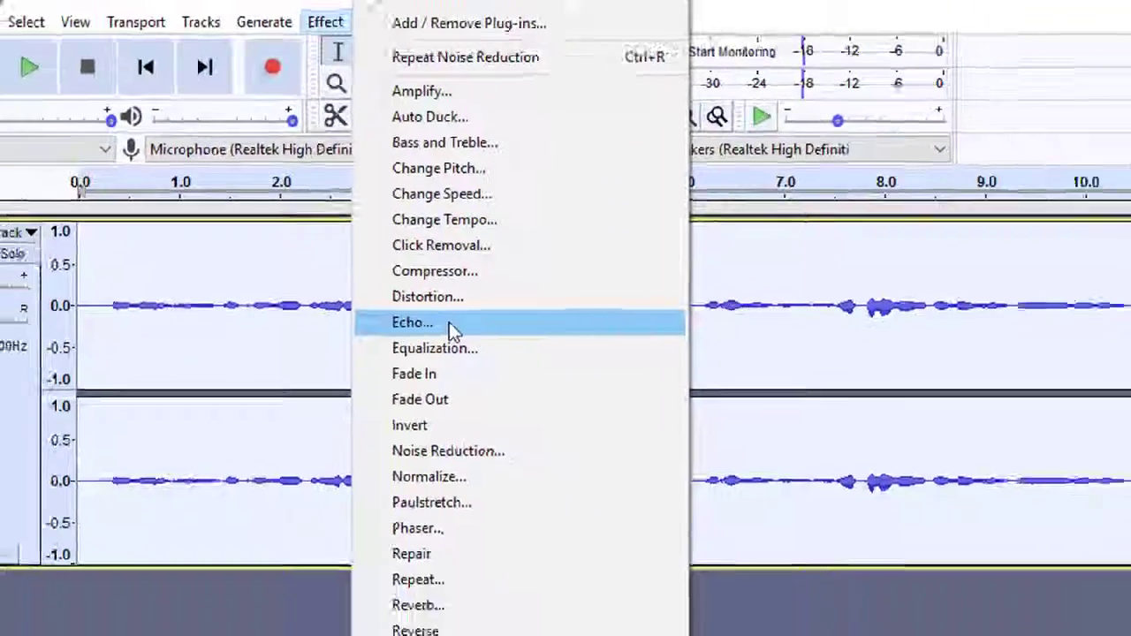
click(451, 325)
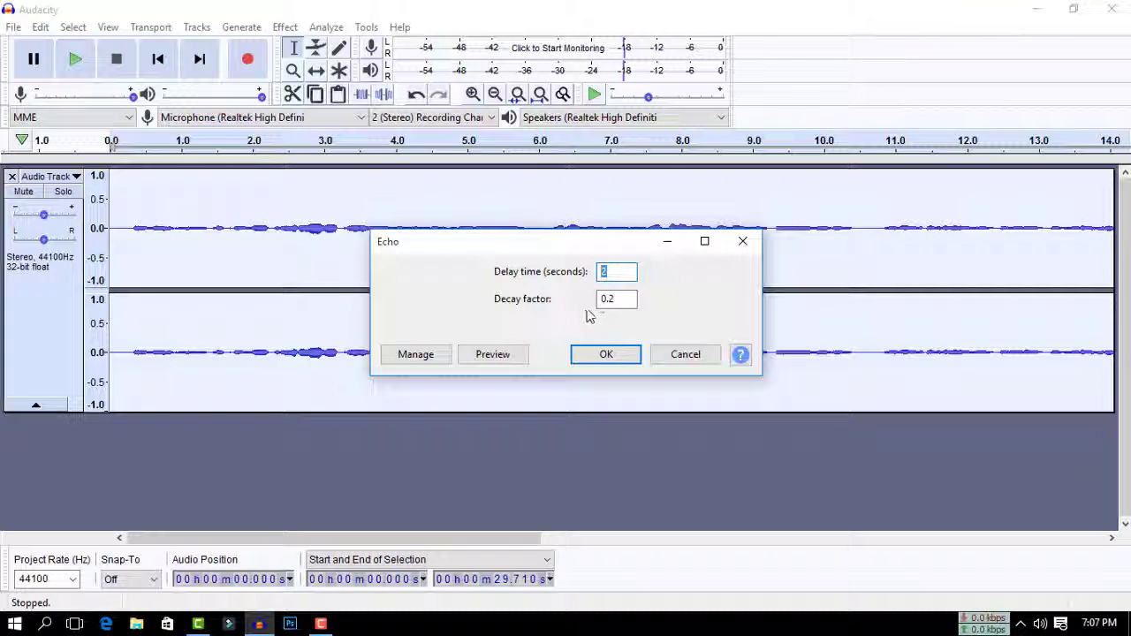
click(609, 357)
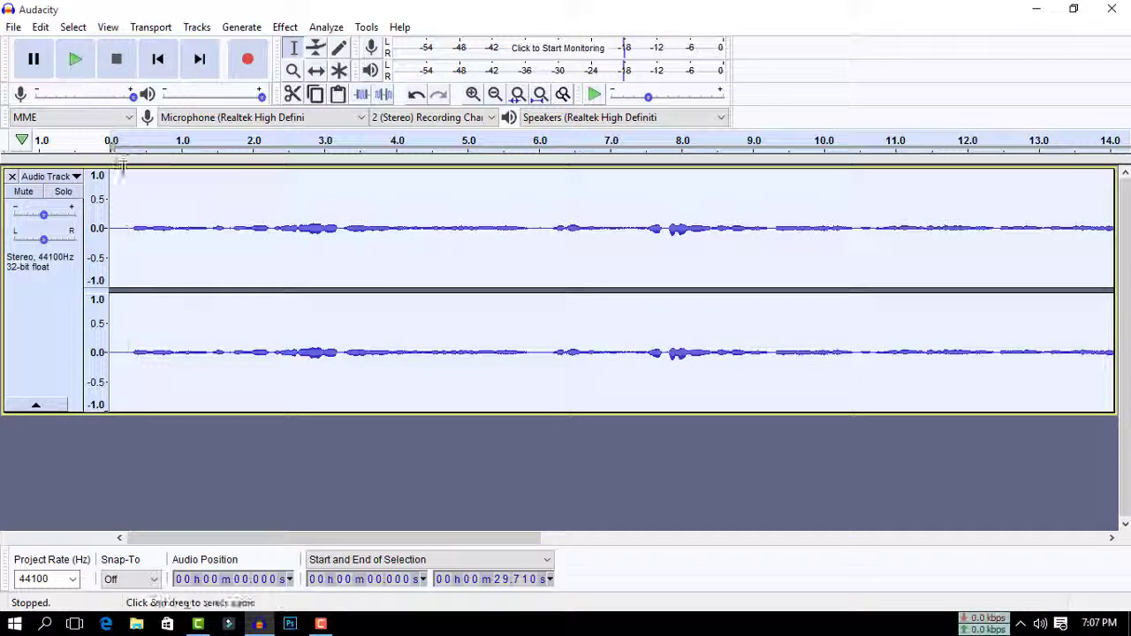
Play the echoed track from the start to check the effect, and stop playback.
click(149, 64)
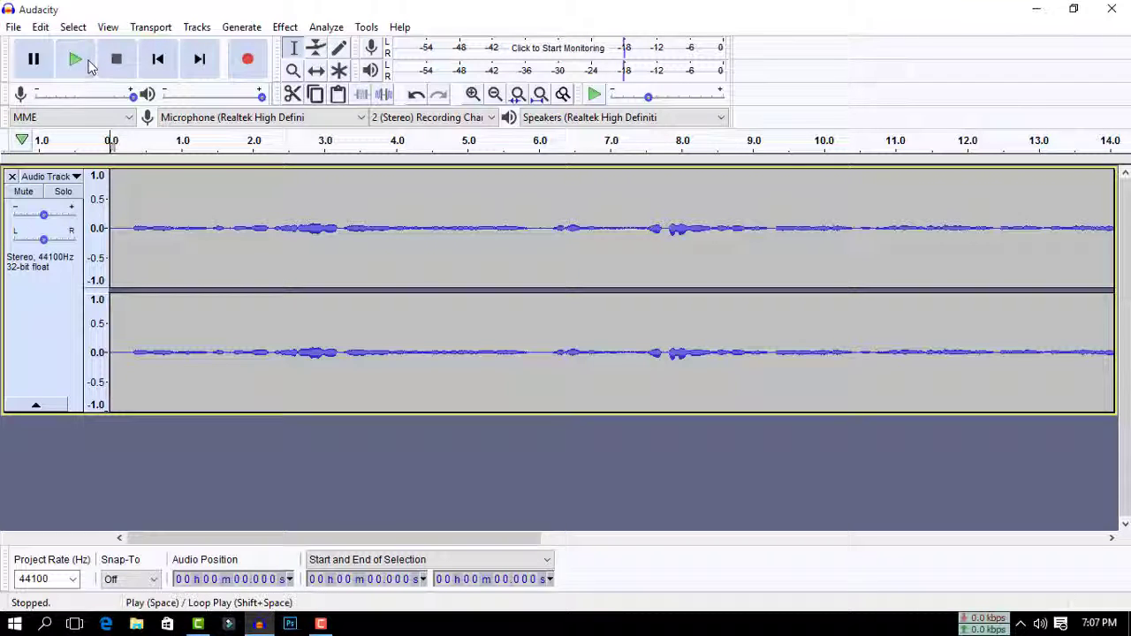
click(77, 61)
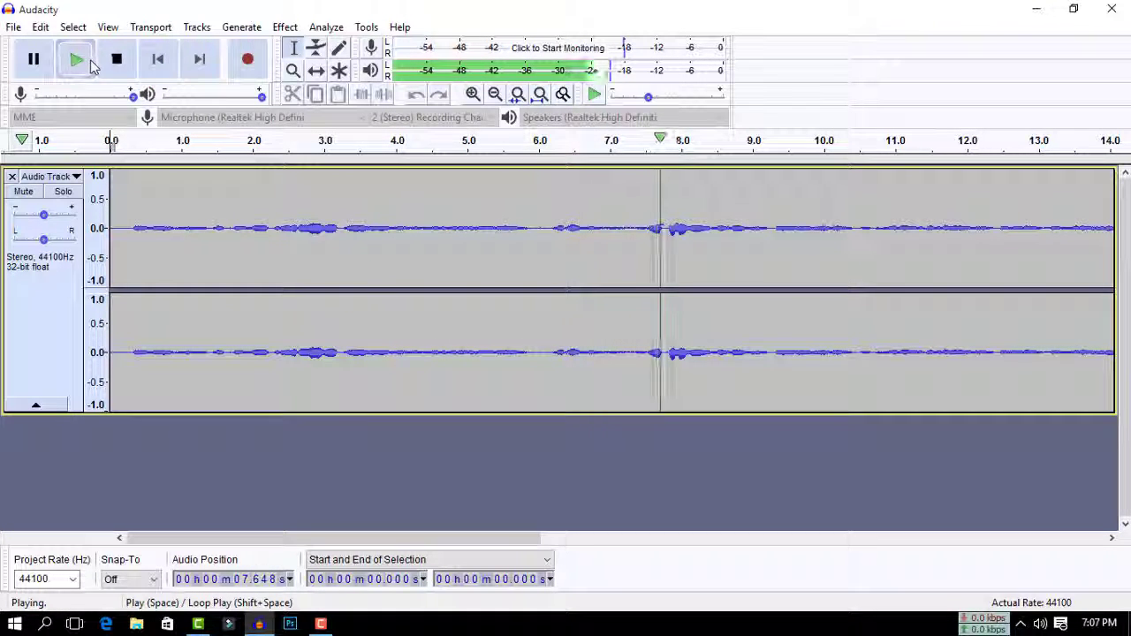
click(116, 60)
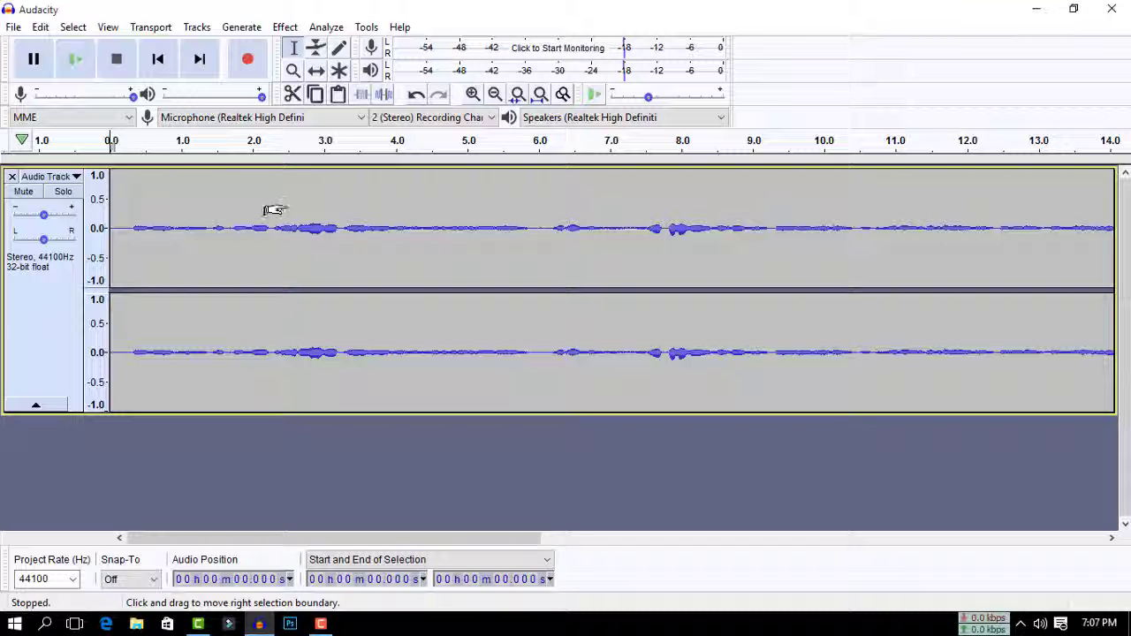
Replace the echo on the whole track with one using a 1-second delay time and a decay factor of 0.2.
double_click(274, 211)
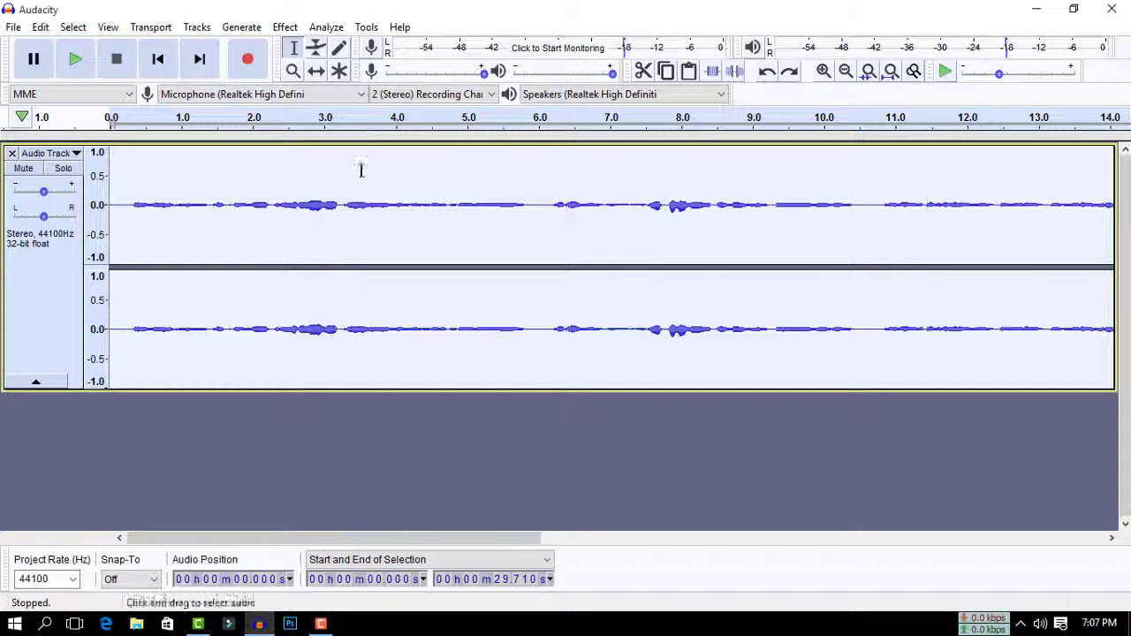
click(284, 26)
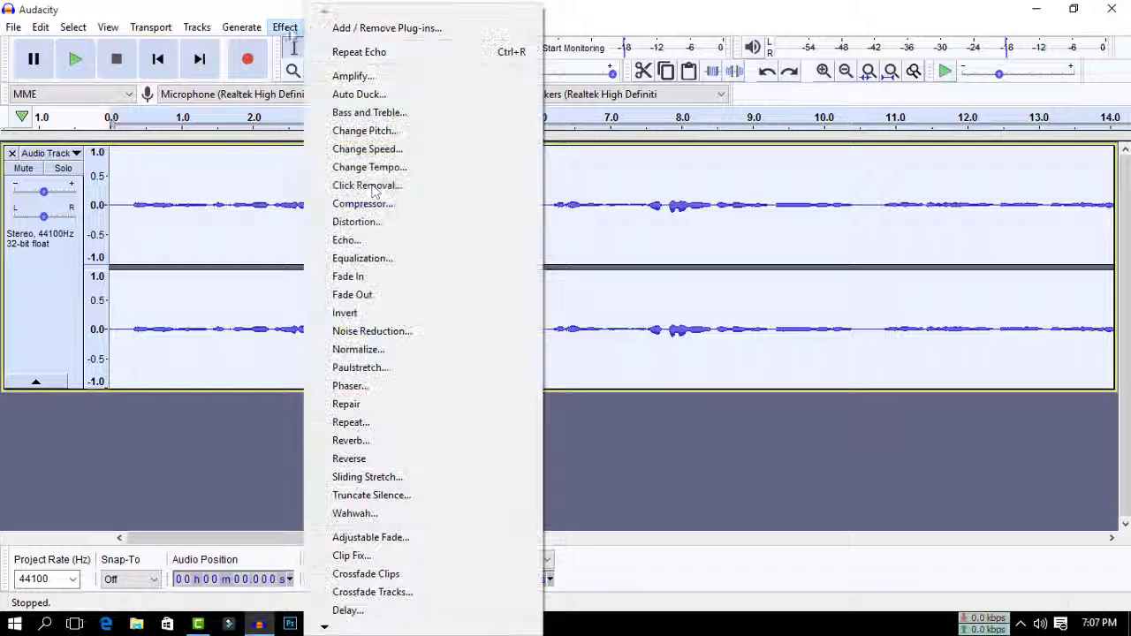
click(336, 240)
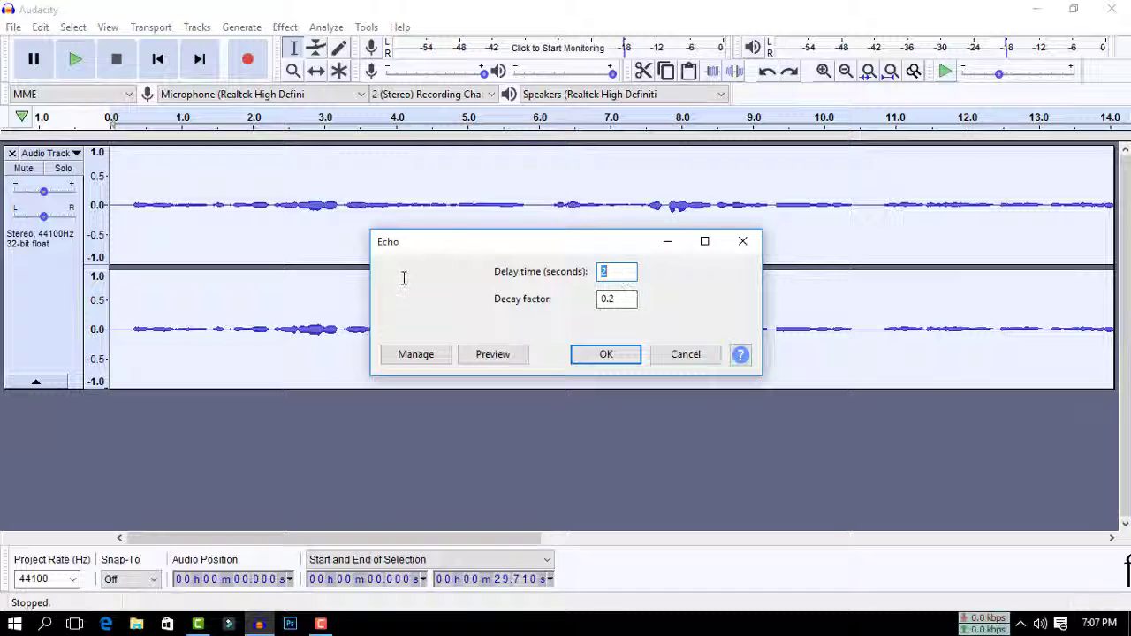
text(1)
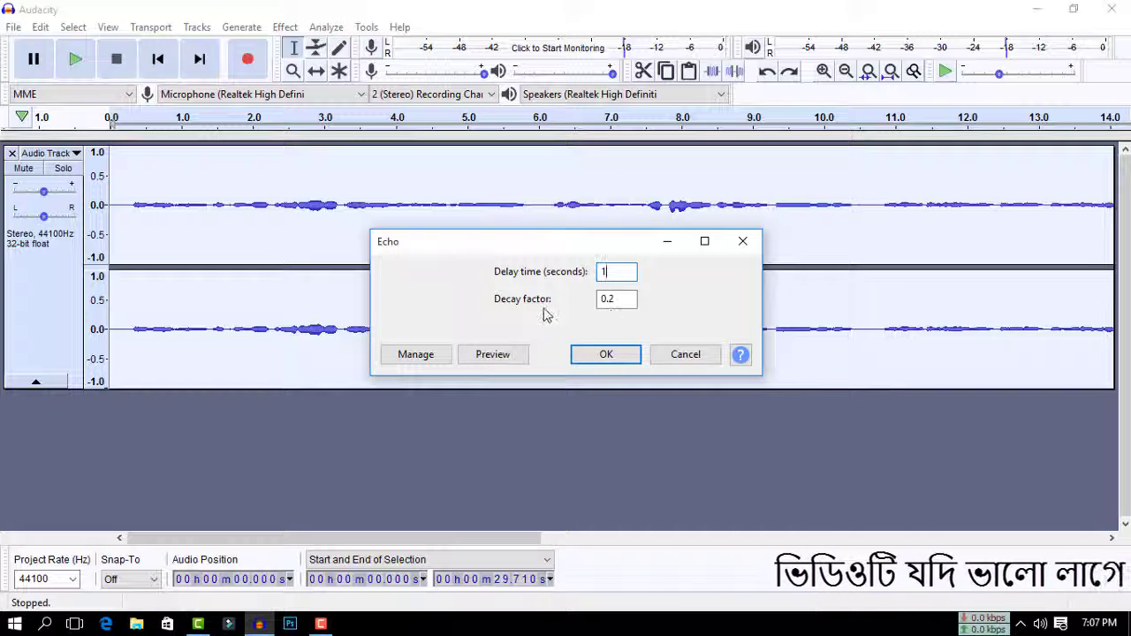
click(606, 354)
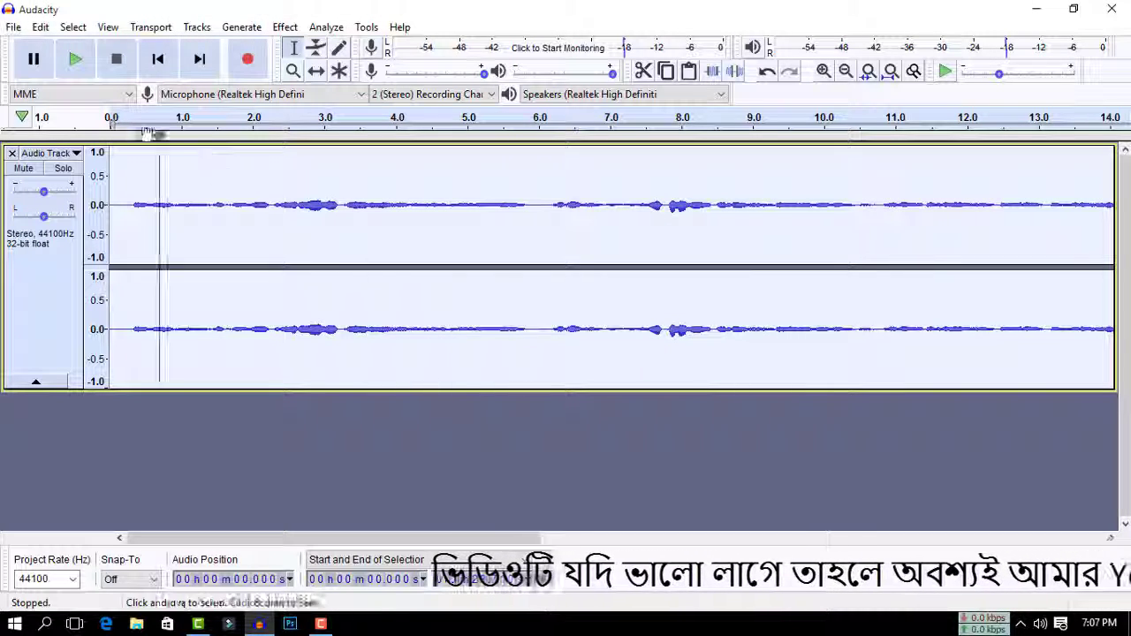
Listen twice to the beginning of the track with the shorter echo, stopping playback each time.
click(75, 63)
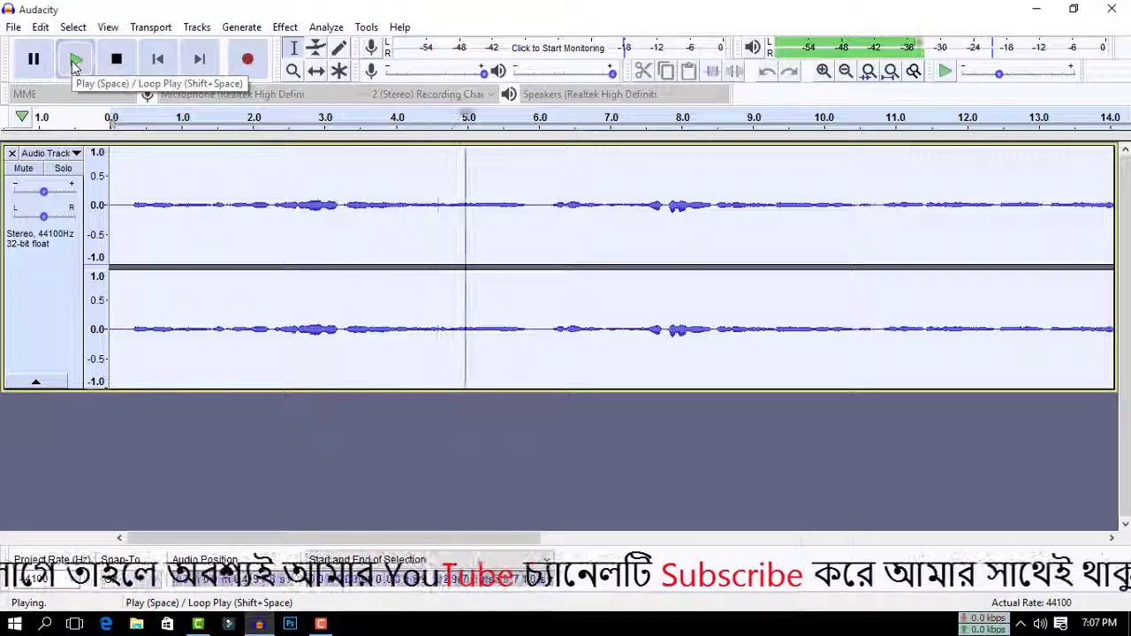
click(116, 60)
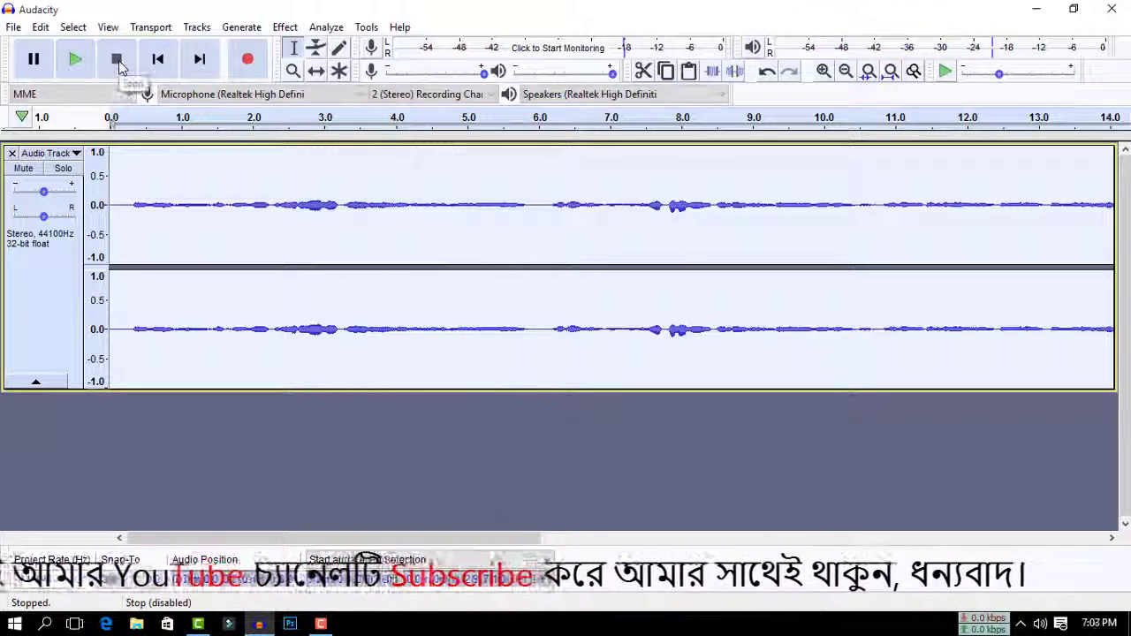
click(77, 60)
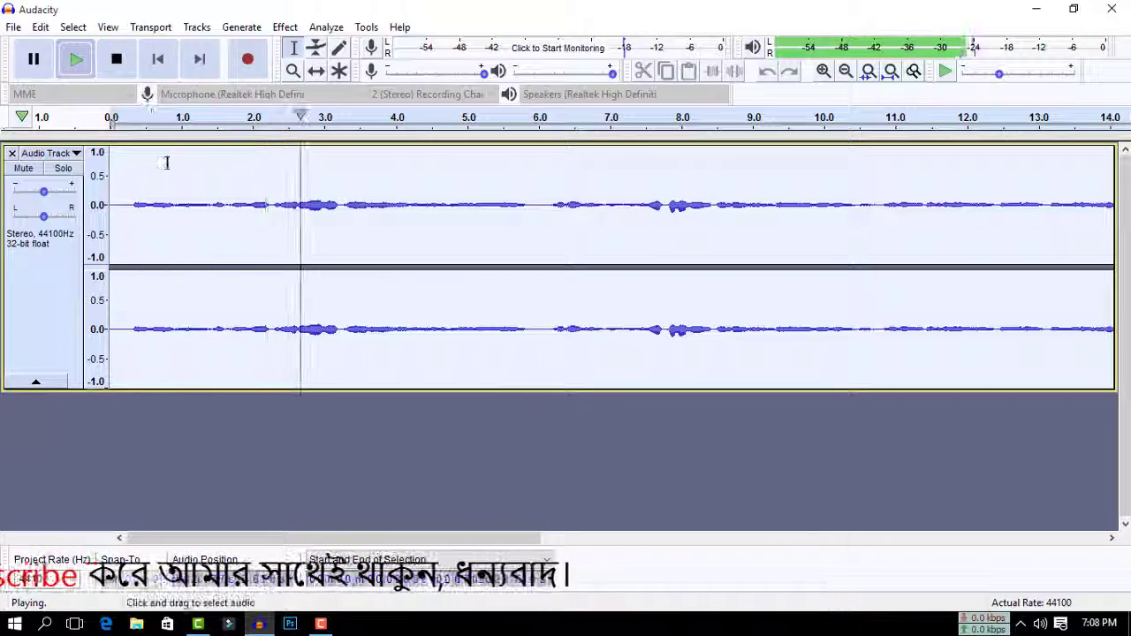
click(115, 59)
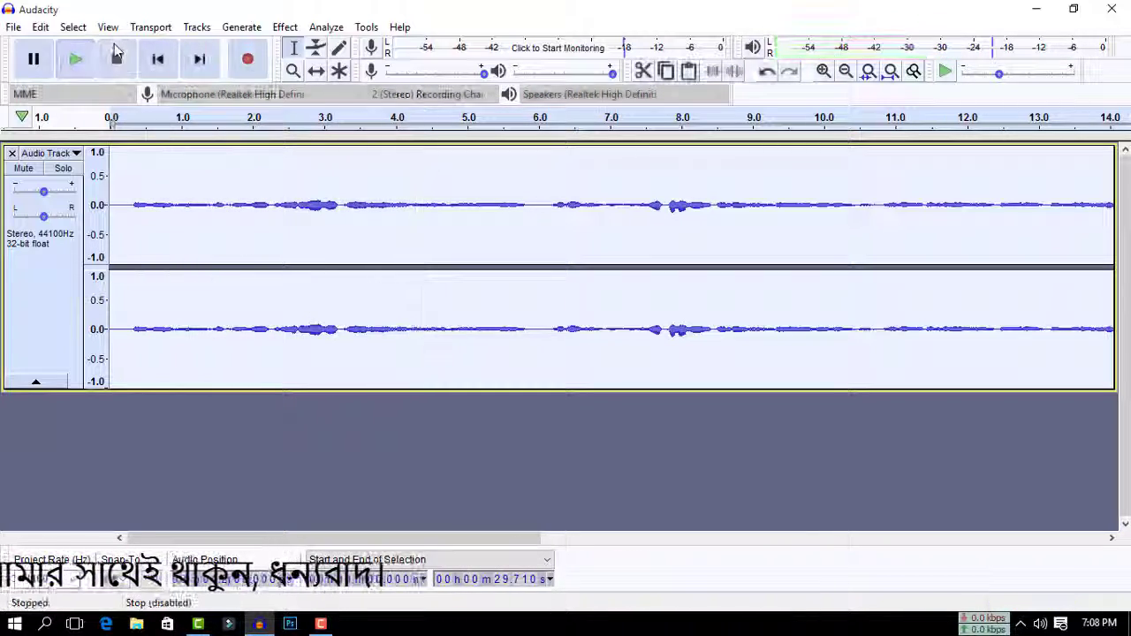